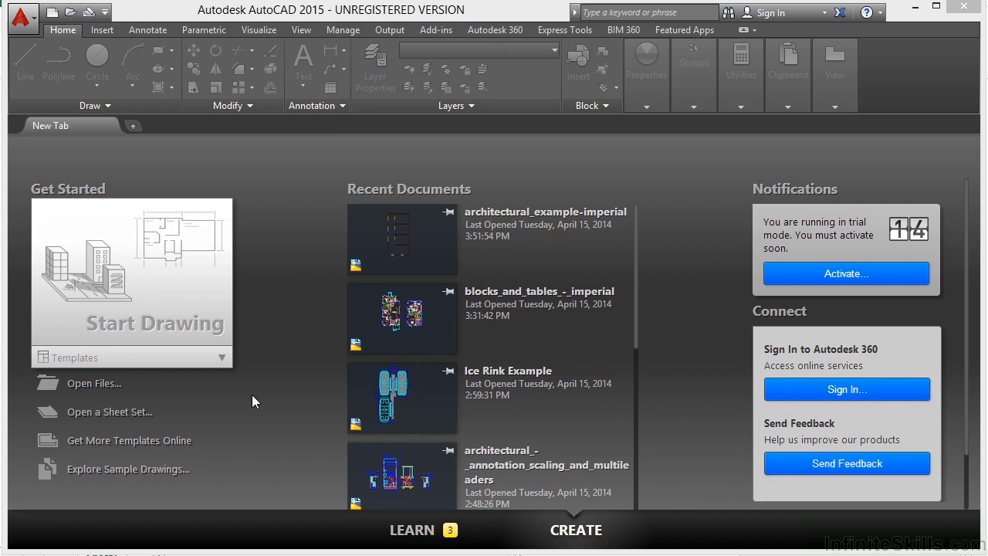
Open the drawing architectural_example-imperial.dwg.
left_click(94, 384)
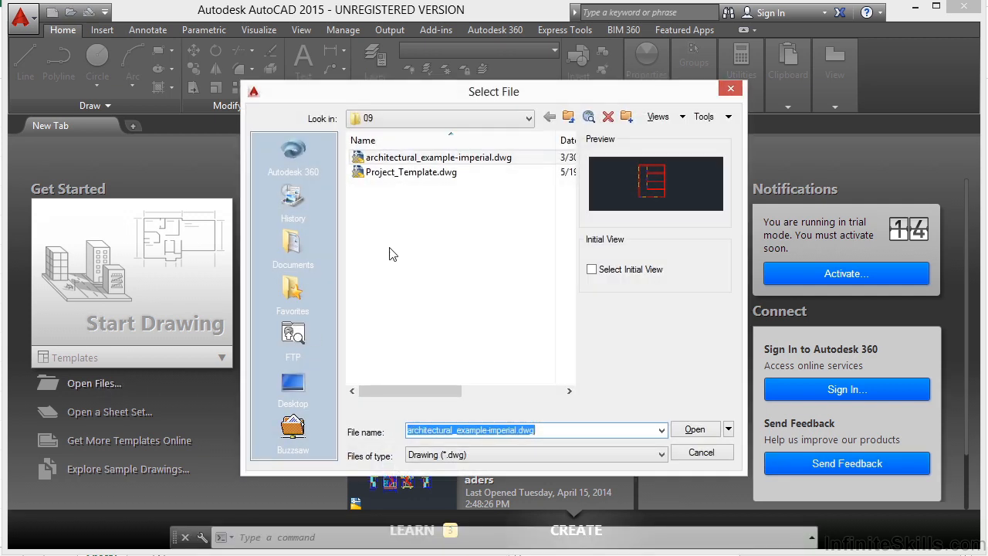
left_click(469, 158)
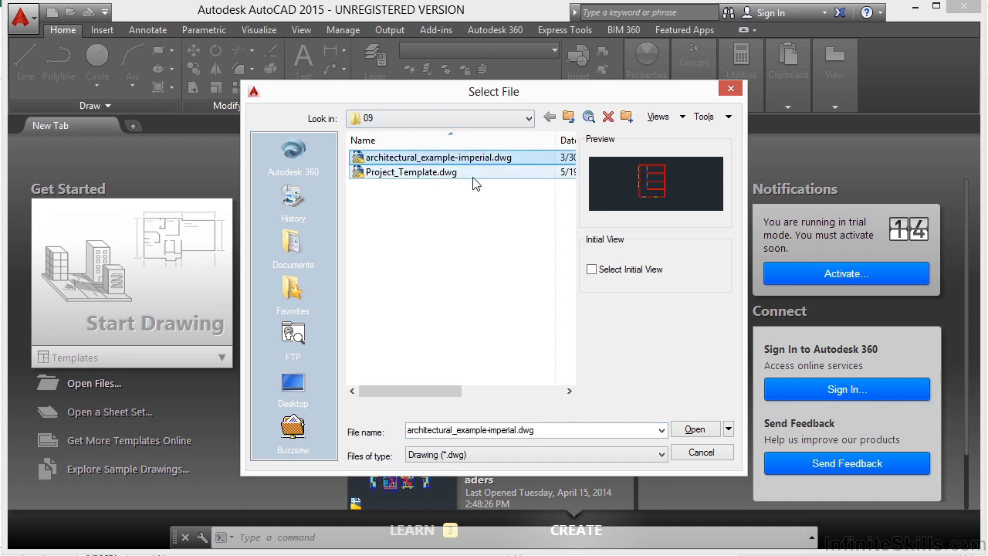
left_click(695, 428)
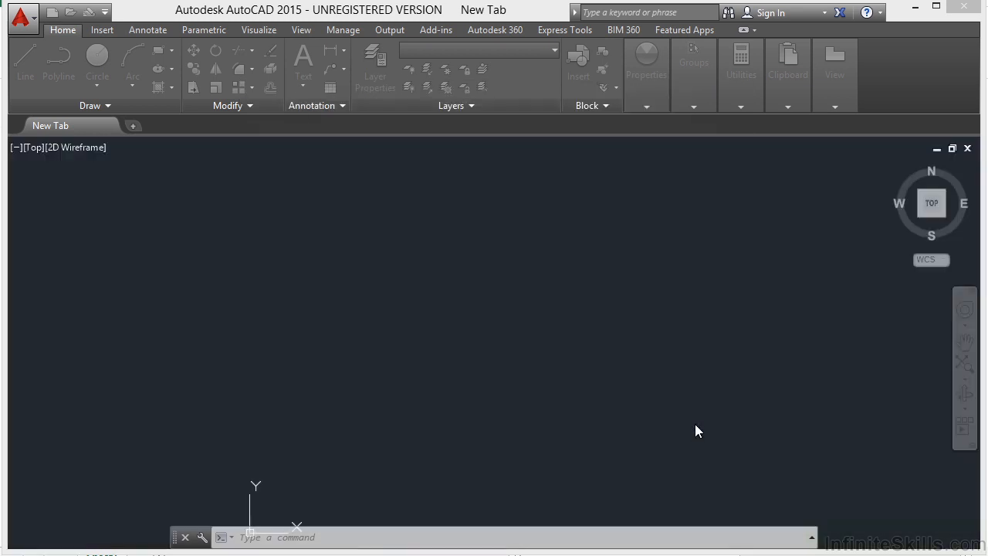
middle_click_drag(582, 335, 589, 324)
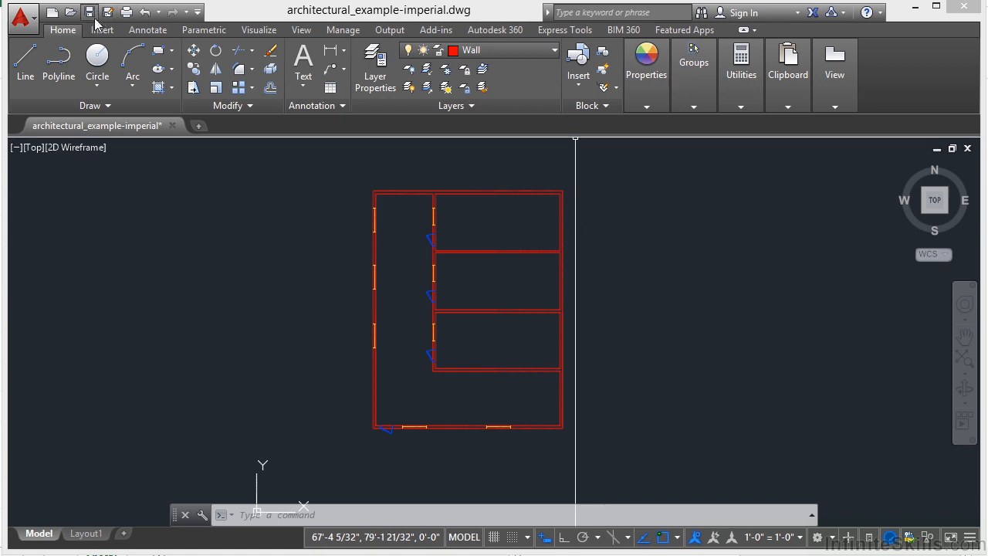
Examine the available layer tools, the walls, doors and windows of the floor plan, and the drawing's layer list.
left_click(463, 107)
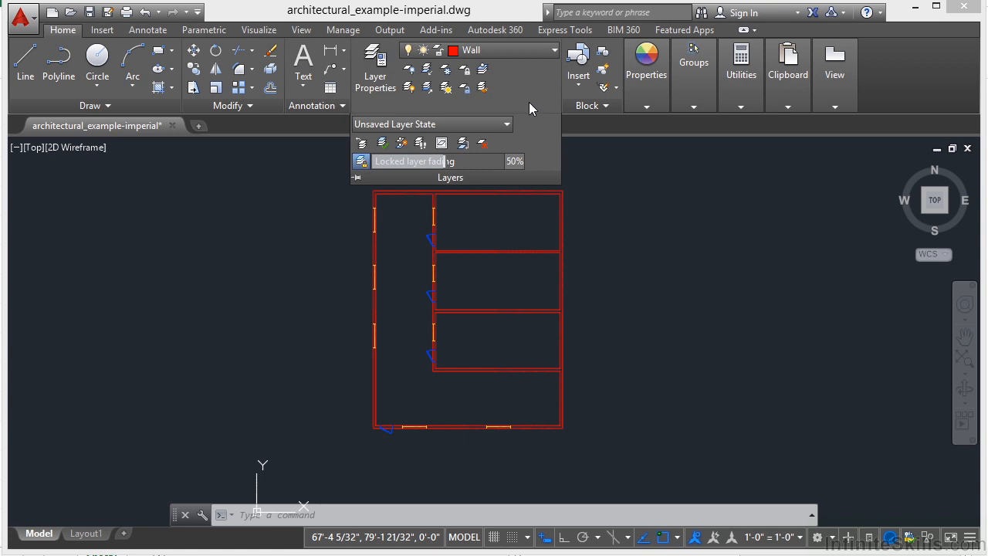
left_click(540, 51)
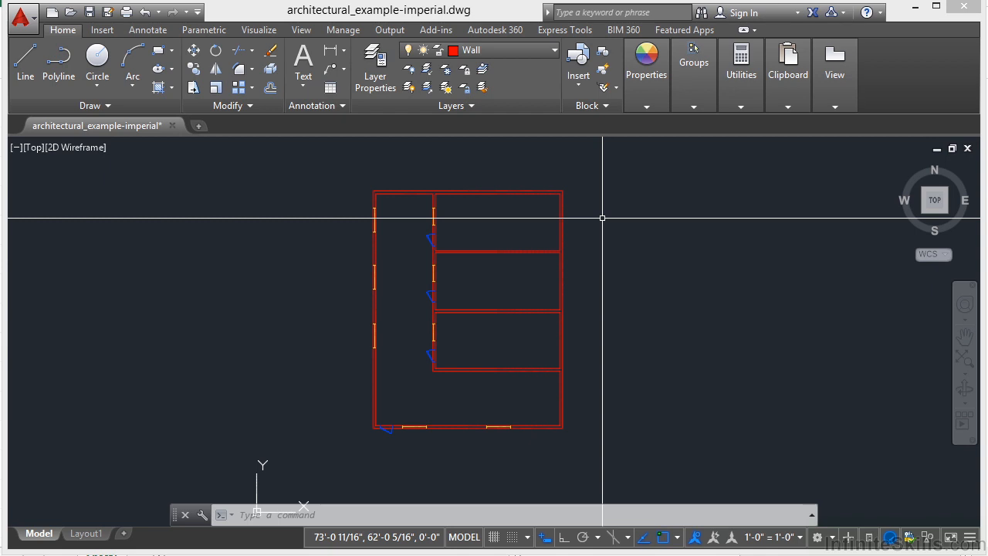
scroll(602, 218, "up", 5)
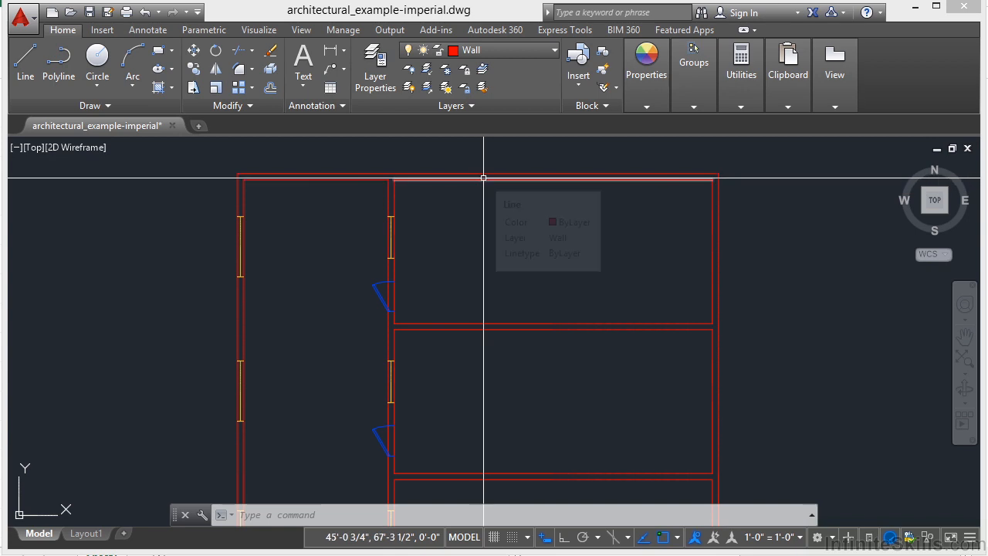
scroll(409, 221, "up", 2)
scroll(386, 255, "up", 2)
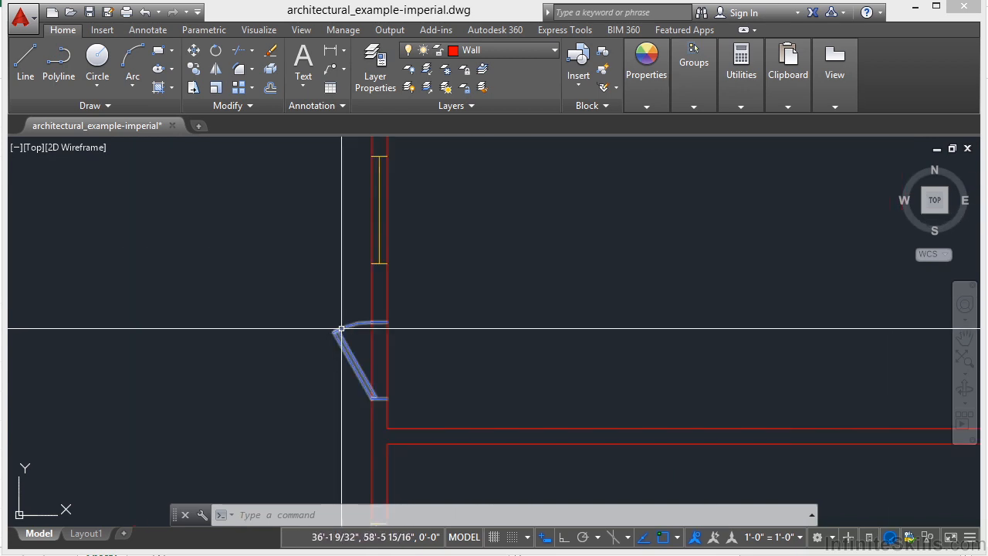
scroll(390, 278, "up", 2)
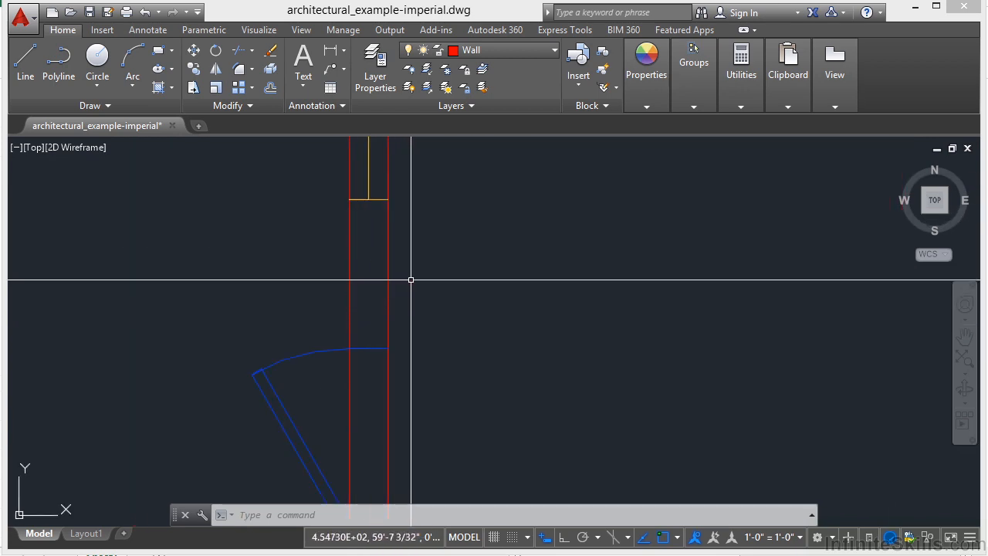
scroll(363, 285, "down", 7)
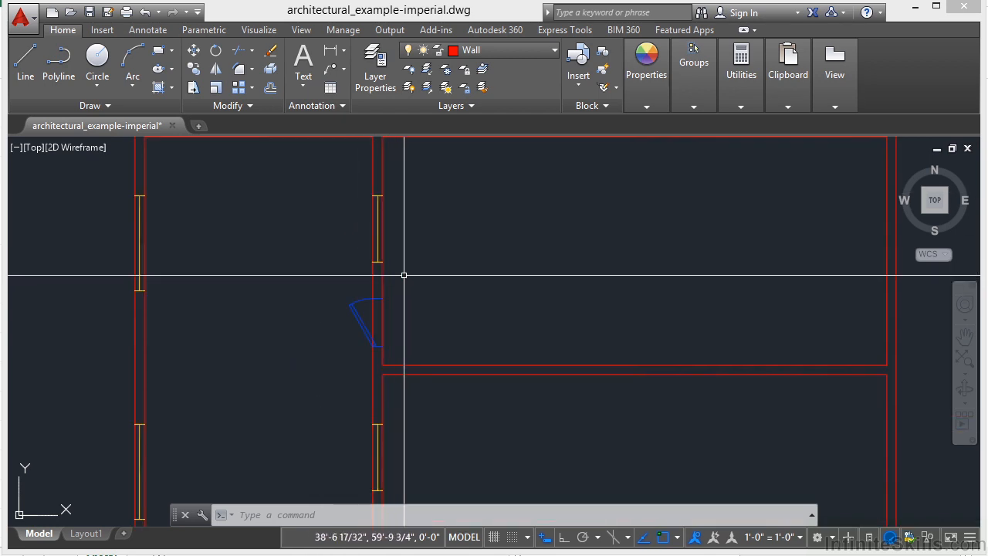
scroll(517, 247, "down", 2)
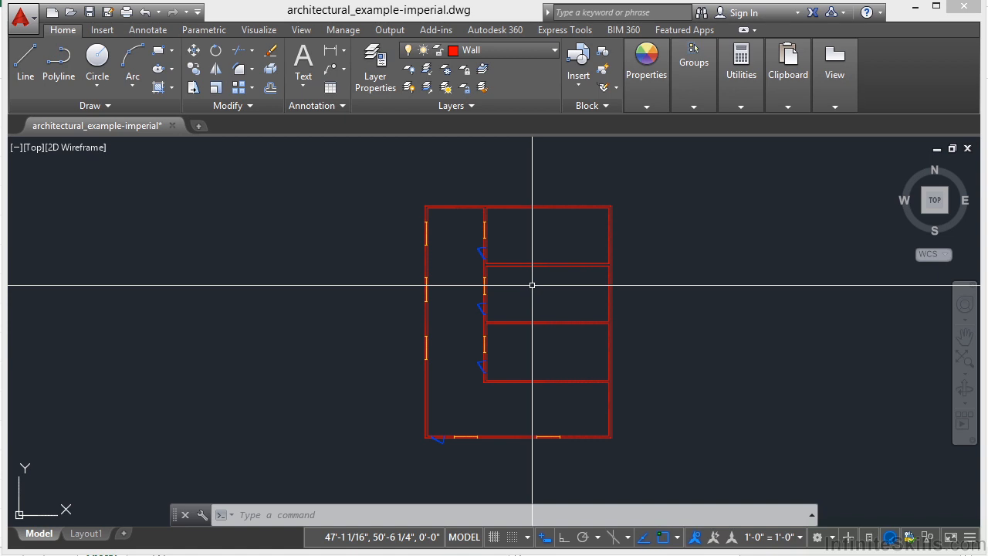
left_click(498, 49)
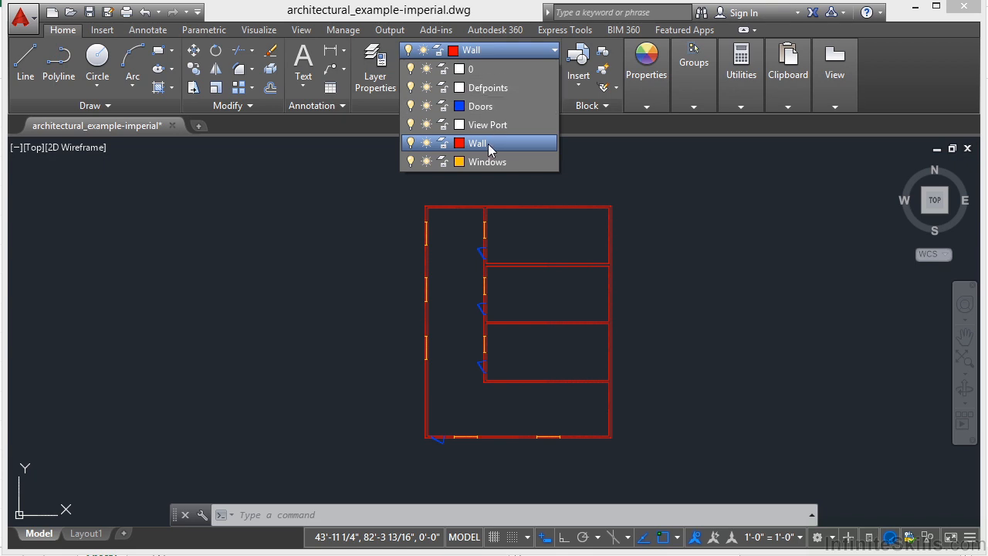
left_click(667, 227)
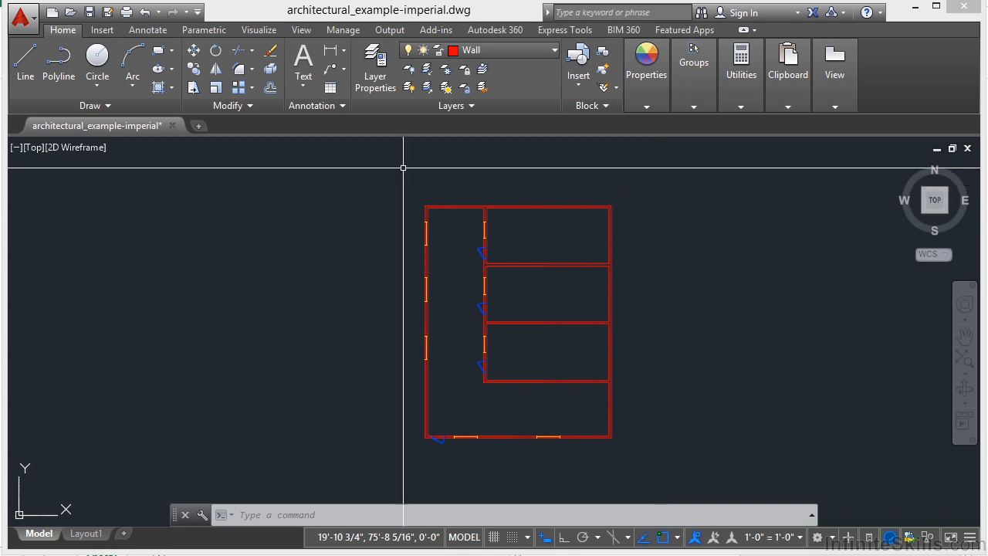
Open the Layer Properties Manager and dock it above the ribbon.
left_click(383, 71)
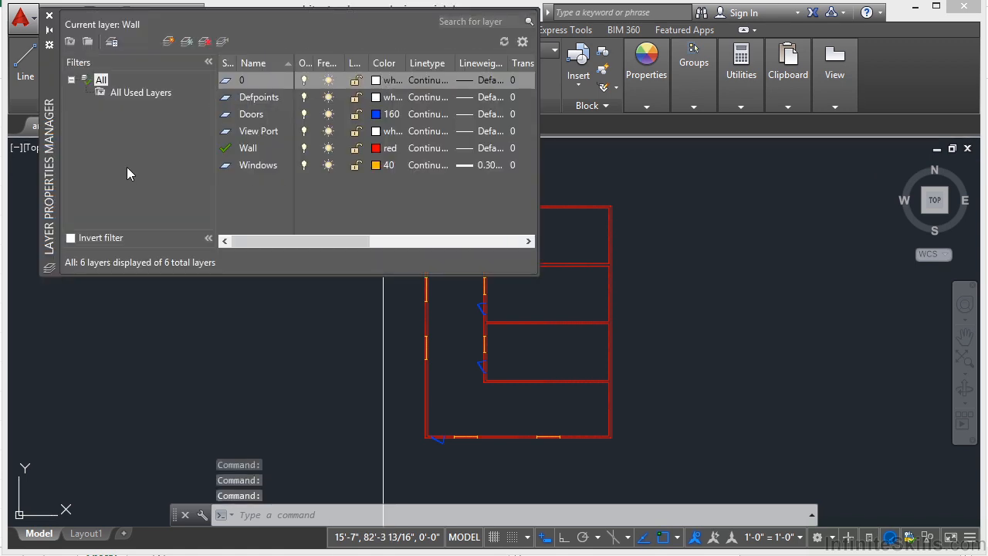
double_click(52, 158)
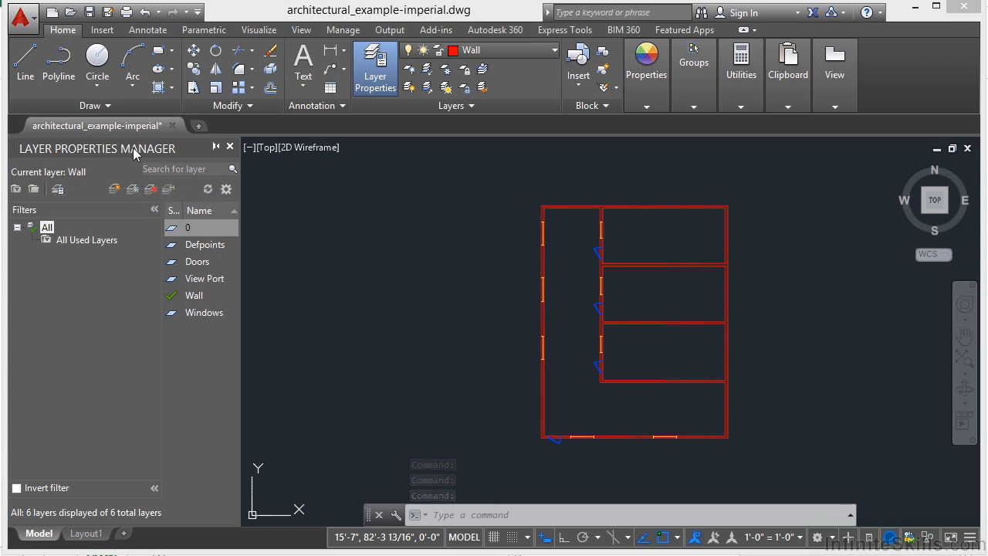
mouse_move(118, 150)
left_mouse_down()
mouse_move(315, 149)
mouse_move(268, 157)
mouse_move(264, 174)
mouse_move(270, 130)
mouse_move(255, 116)
left_mouse_up()
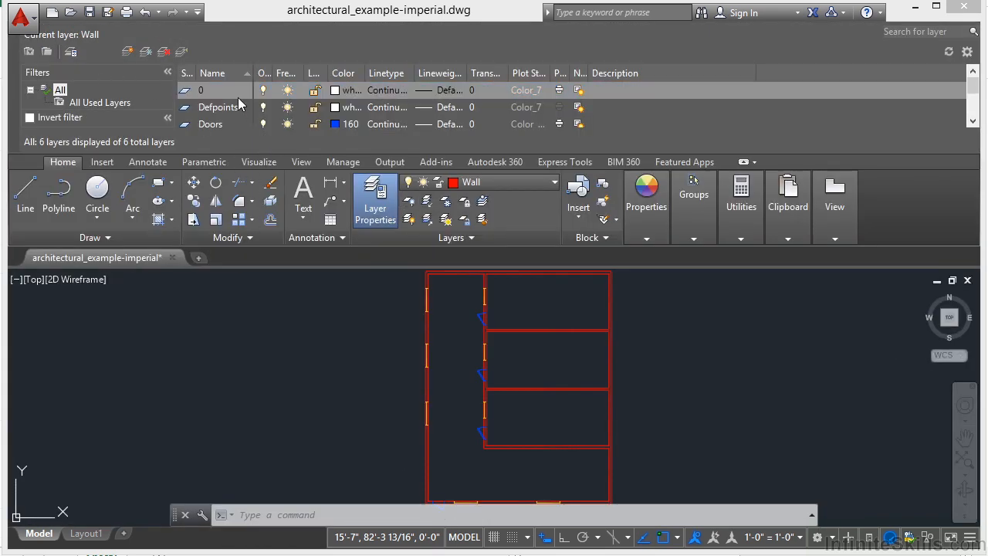
Review the layers and their properties in the Layer Properties Manager, and close it.
left_click(209, 90)
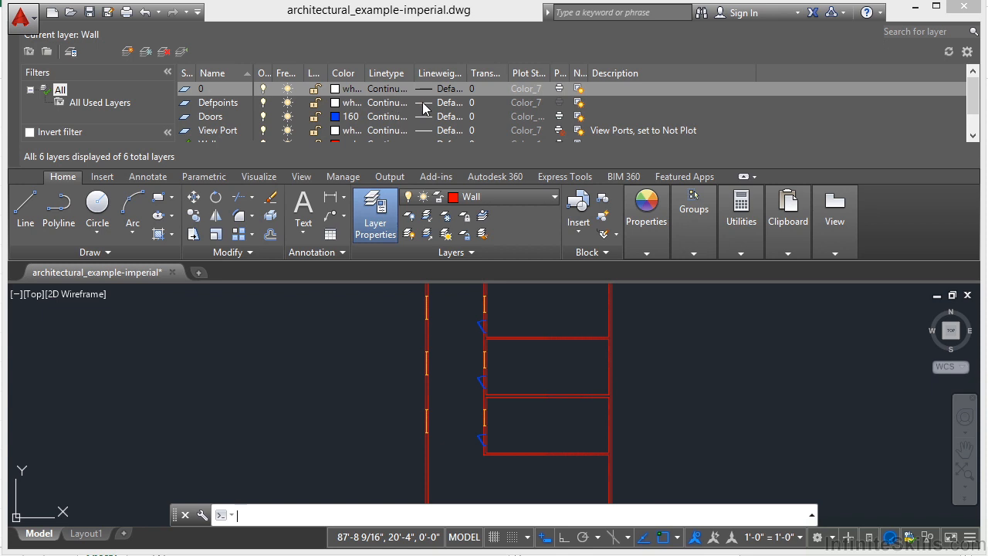
left_click(973, 126)
left_click_drag(973, 120, 973, 104)
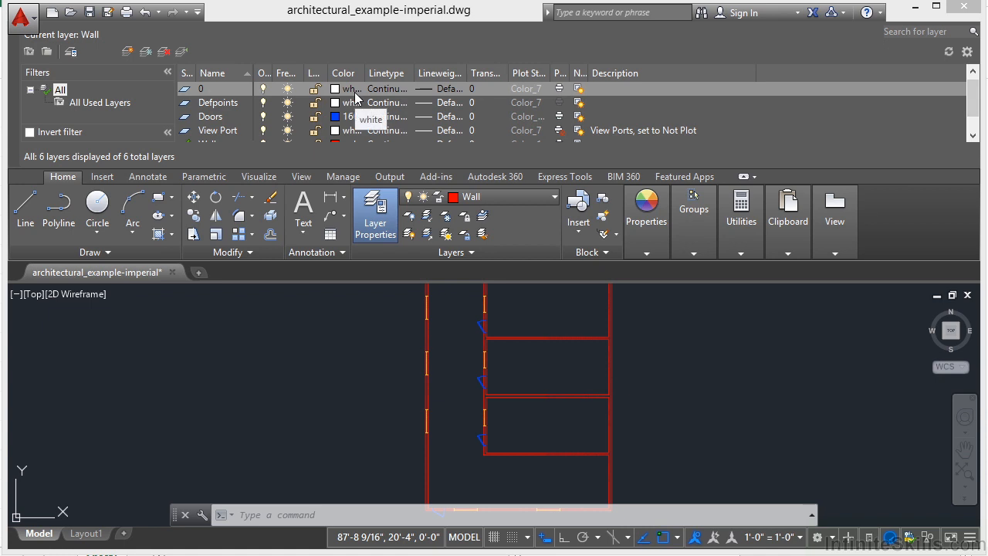
left_click(487, 253)
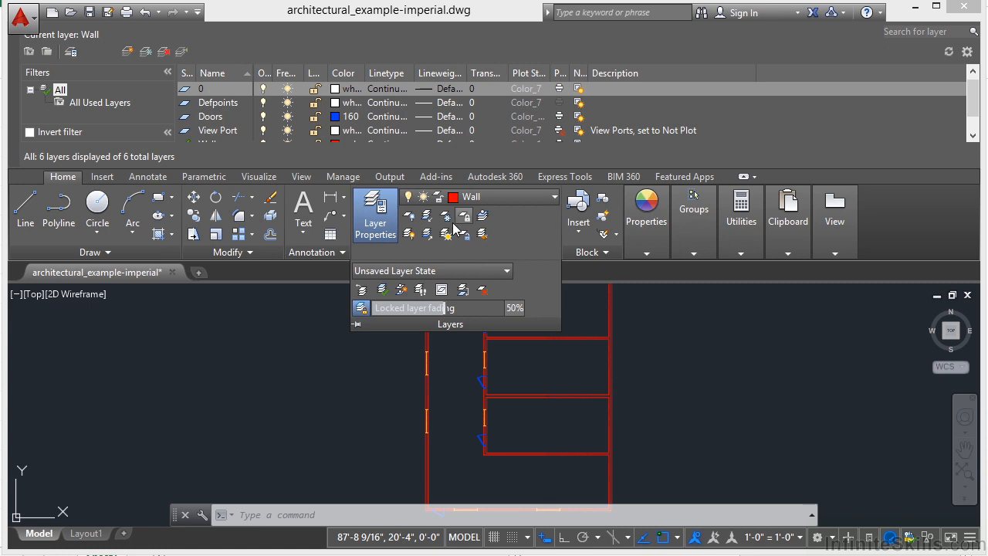
left_click(375, 214)
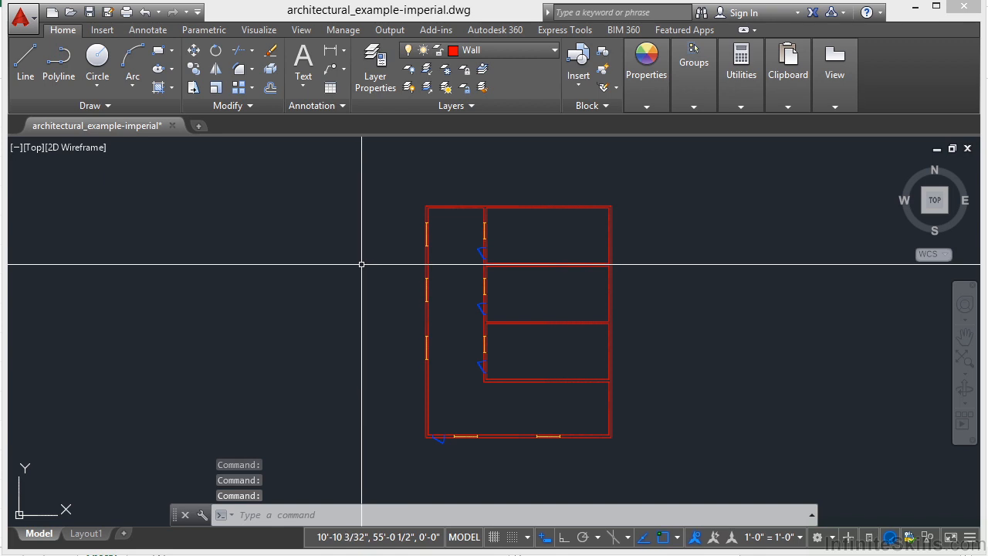
Make View Port the current layer and draw a steep slanted line well to the left of the floor plan.
left_click(553, 51)
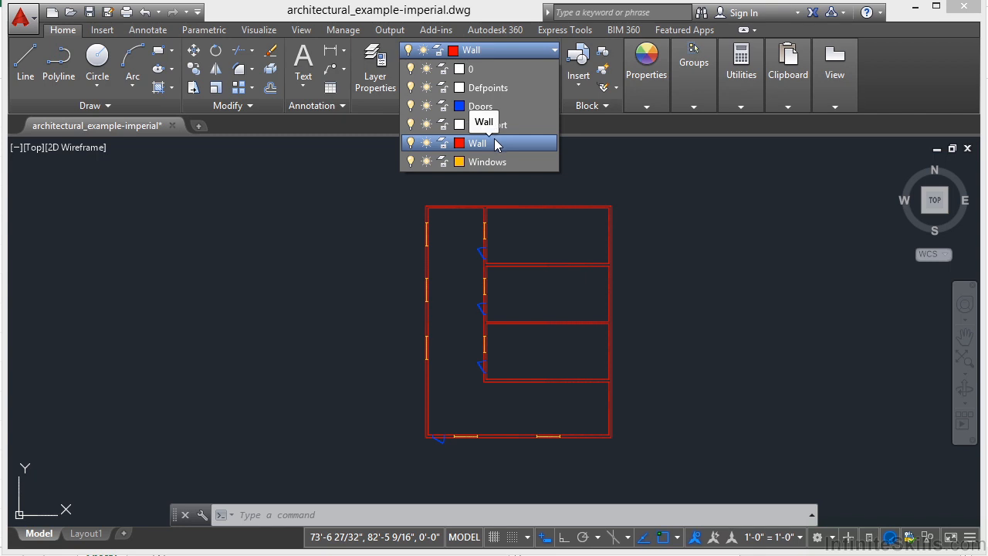
left_click(484, 138)
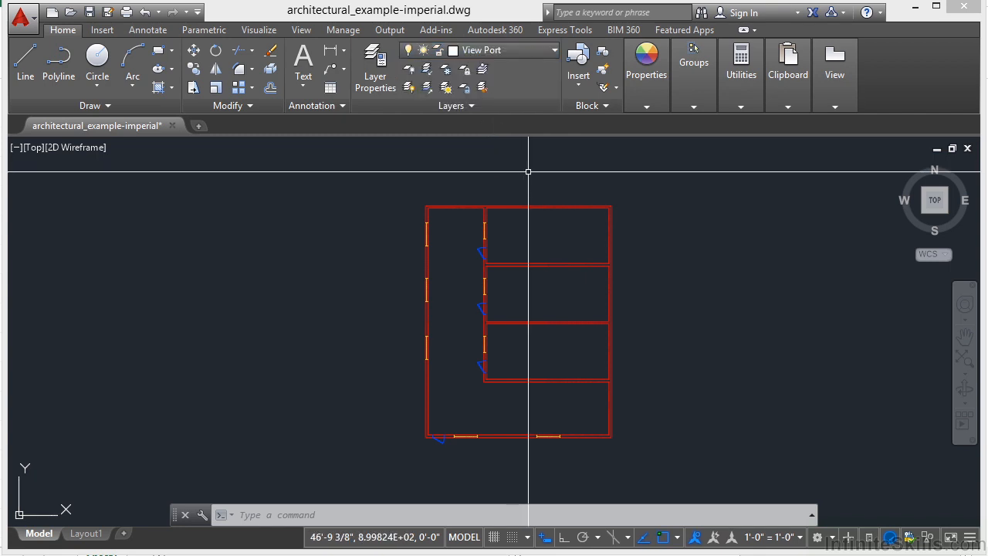
type("l")
key("Return")
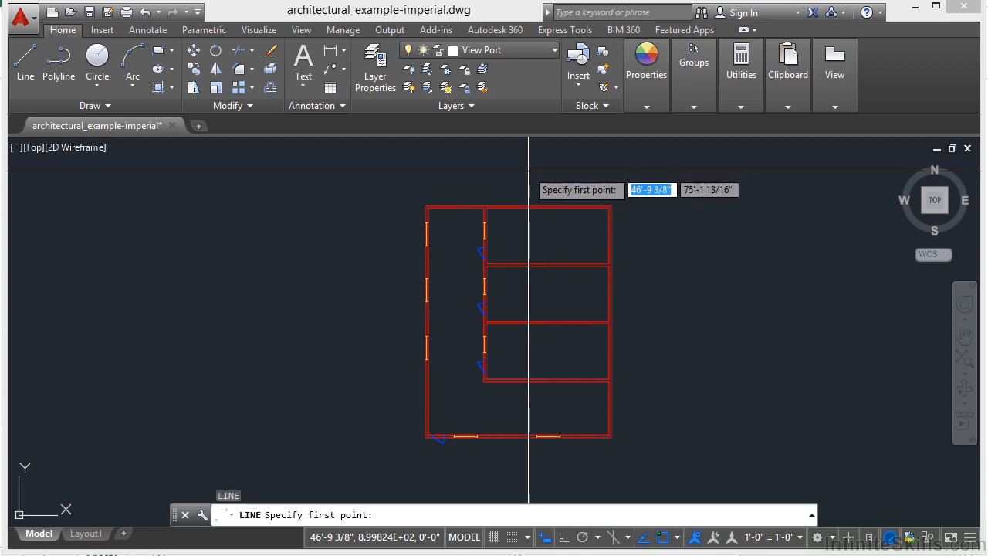
left_click(233, 223)
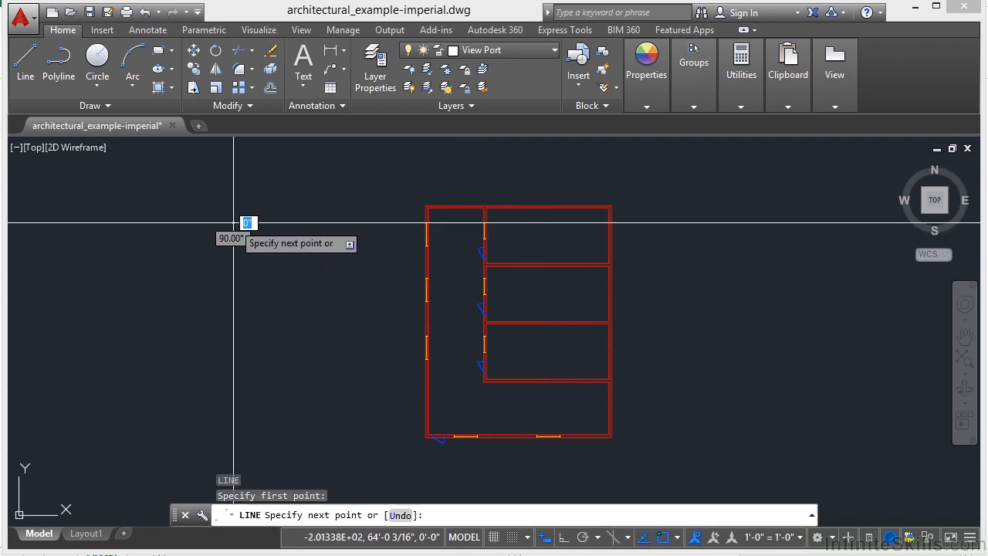
left_click(210, 325)
key("Return")
mouse_move(224, 265)
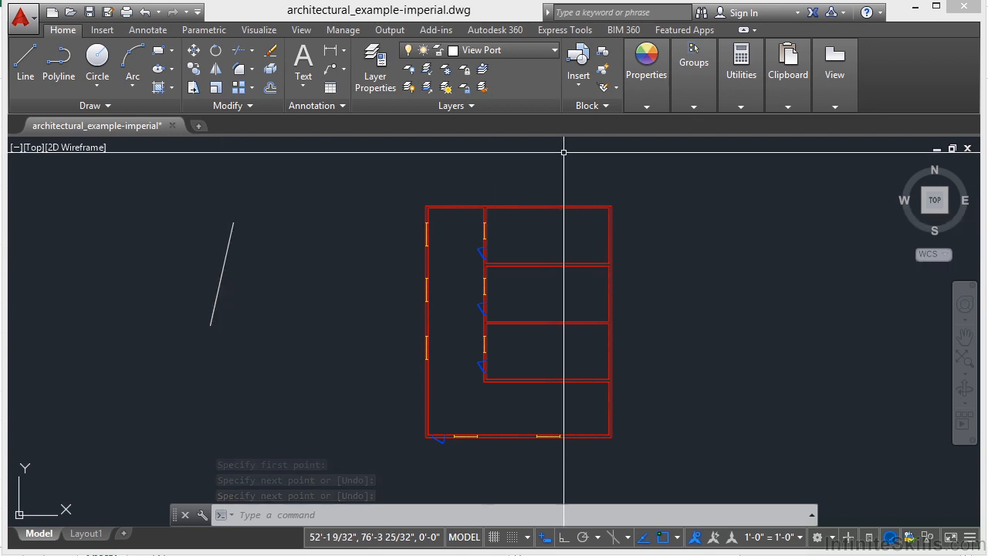
Make Doors the current layer and draw a near-vertical line between the white line and the floor plan.
left_click(555, 51)
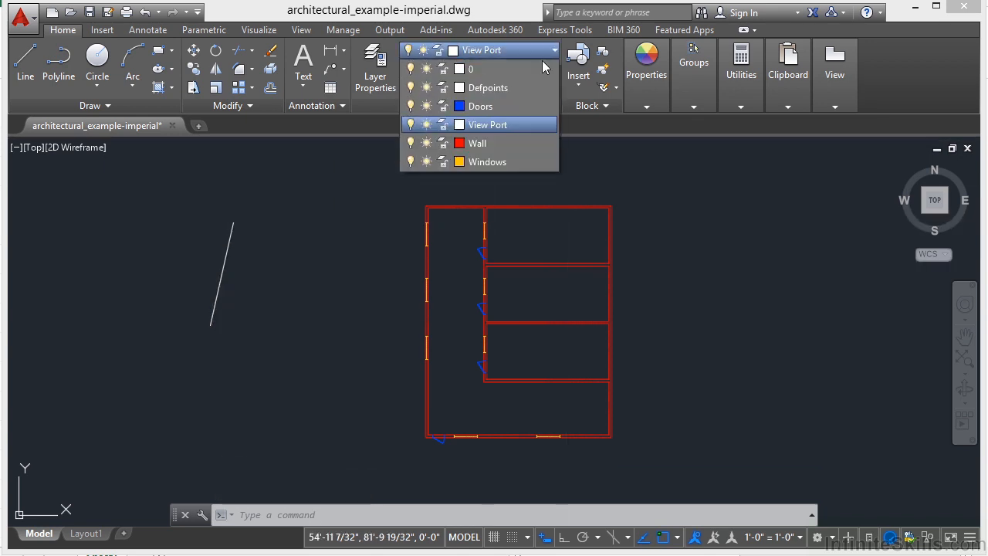
left_click(474, 108)
type("l")
key("Return")
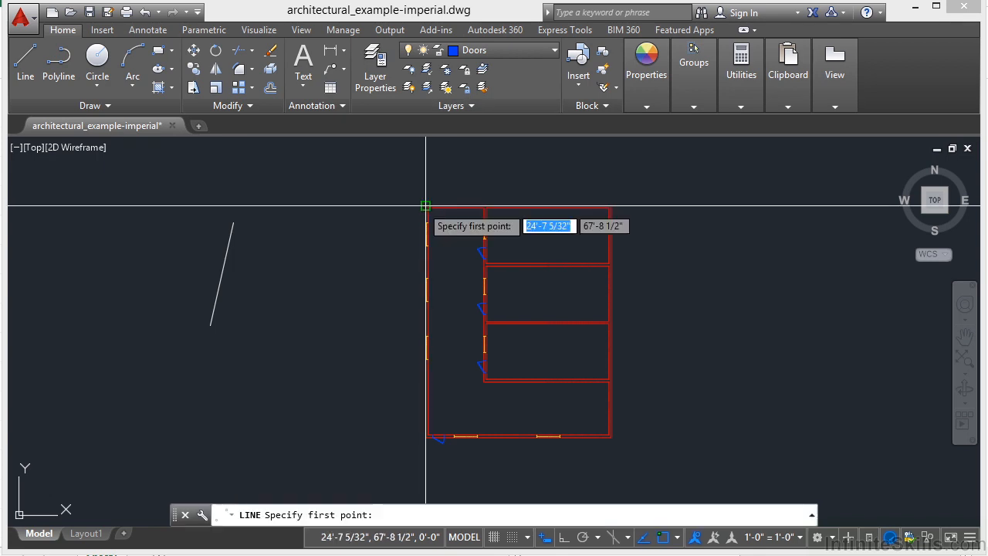
left_click(348, 241)
left_click(353, 318)
key("Return")
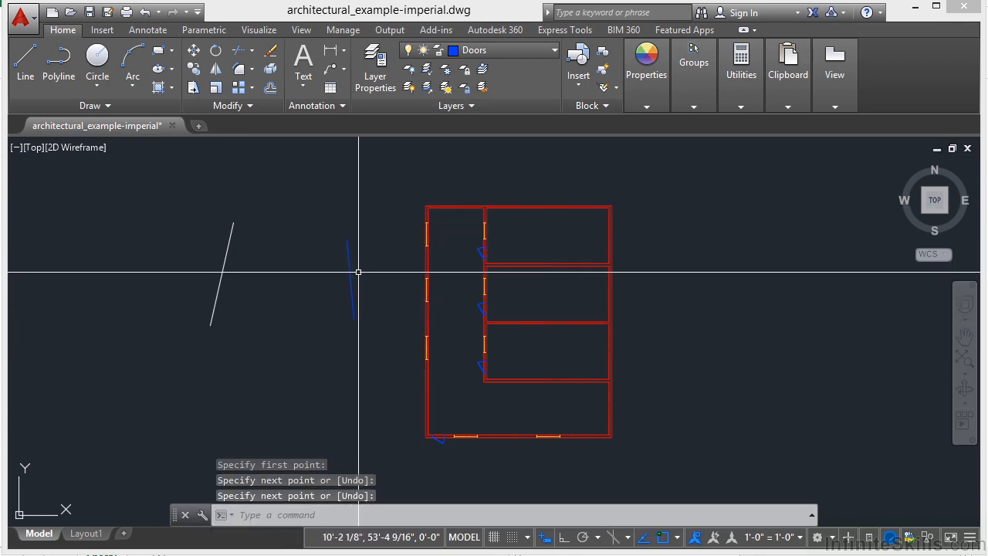
Turn off the Doors layer with the layer Off tool by picking the blue line, accepting that it is the current layer.
left_click(410, 72)
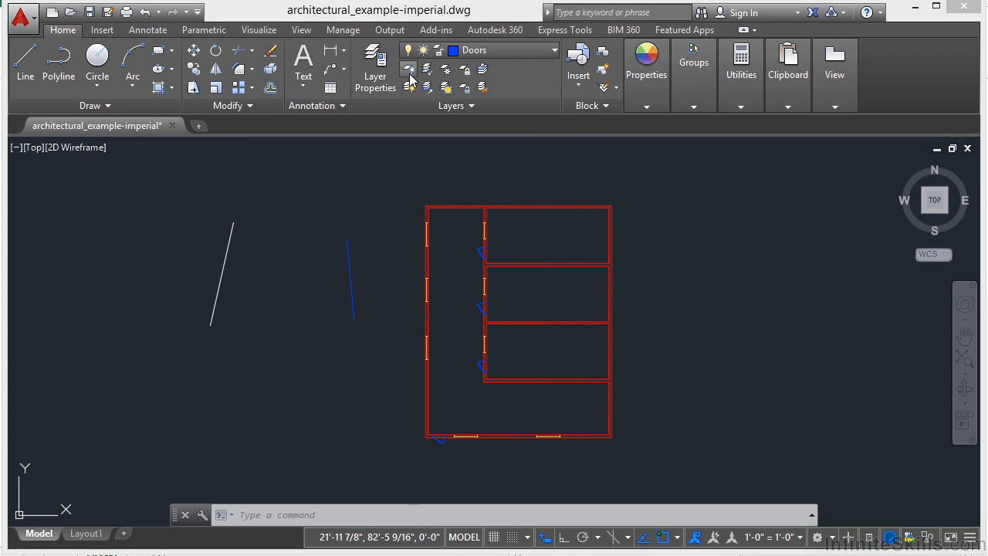
left_click(350, 281)
left_click(387, 321)
key("Return")
scroll(471, 290, "up", 4)
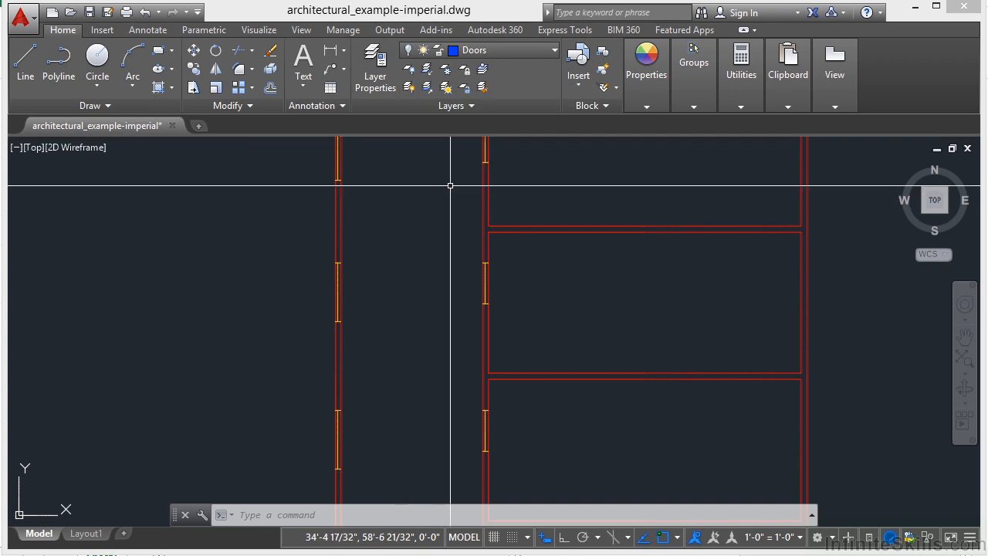
Turn all layers back on and expand the additional layer tools.
left_click(408, 90)
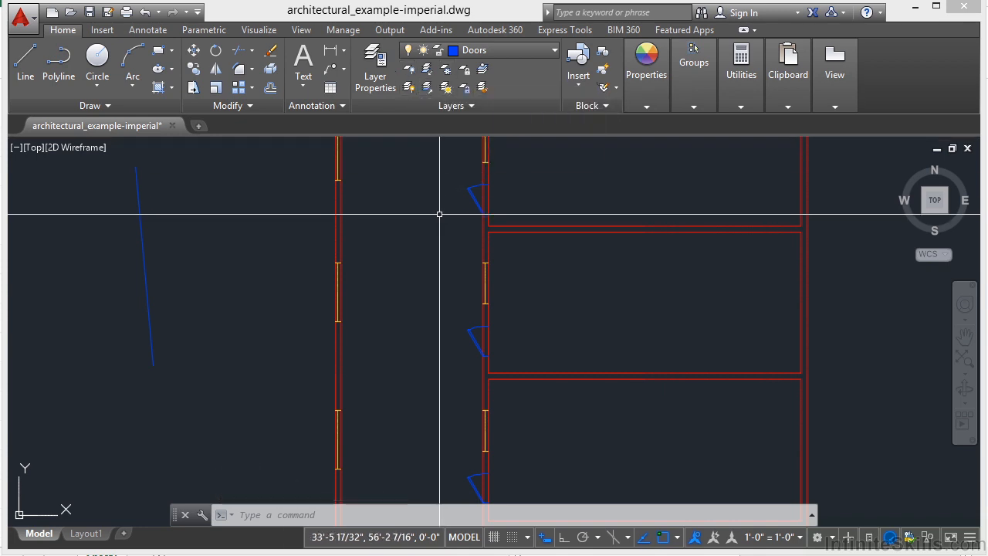
scroll(439, 214, "down", 4)
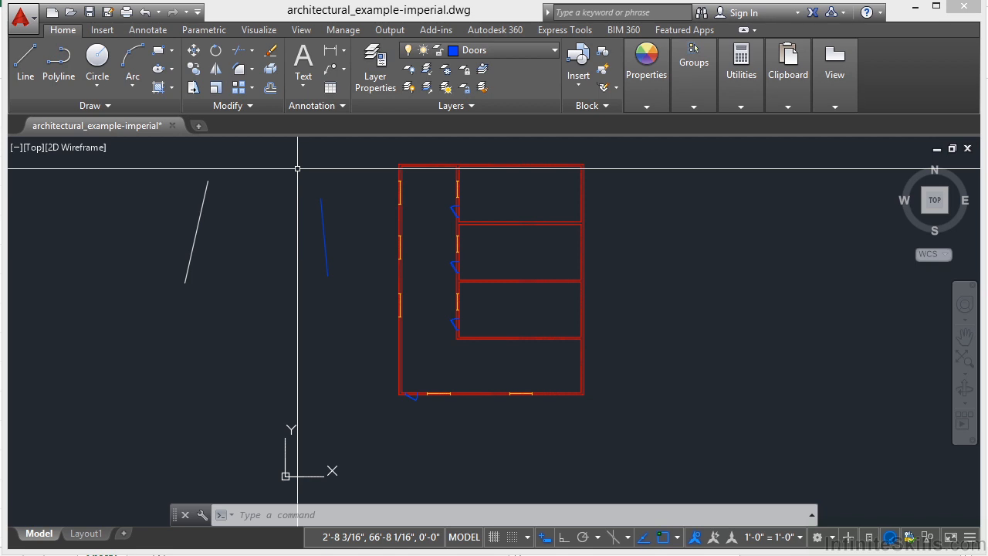
left_click(477, 109)
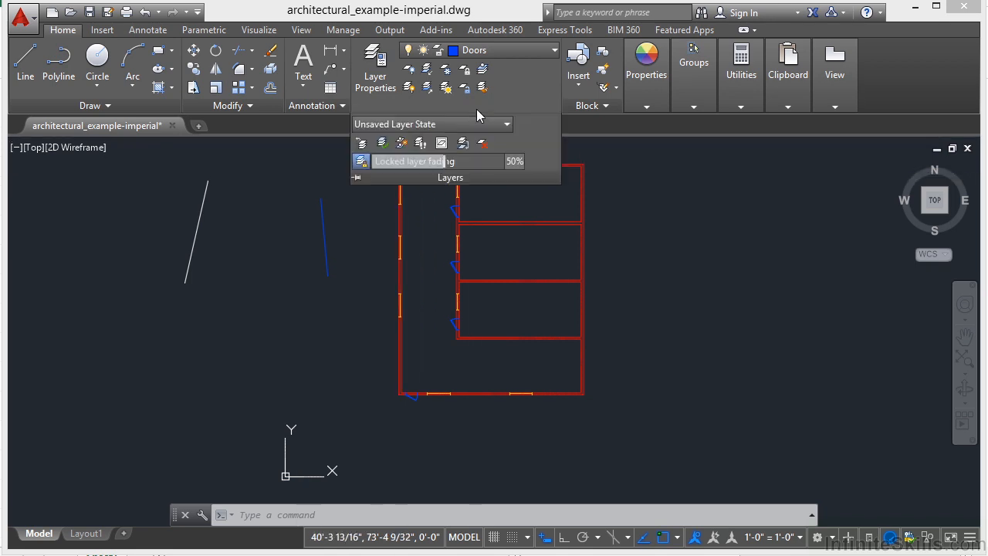